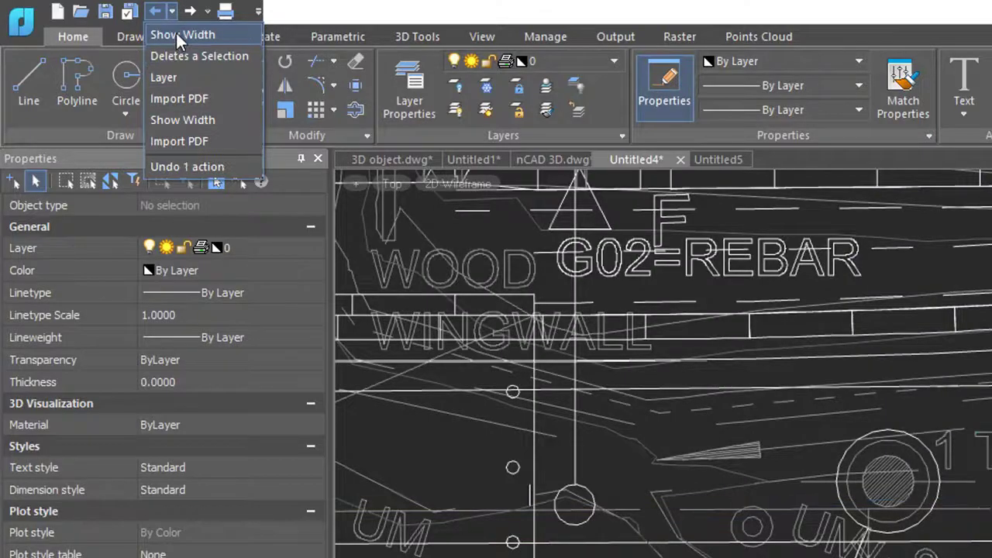
Close the undo history with nothing undone and grab the polyline's end vertex to stretch it
left_click(388, 9)
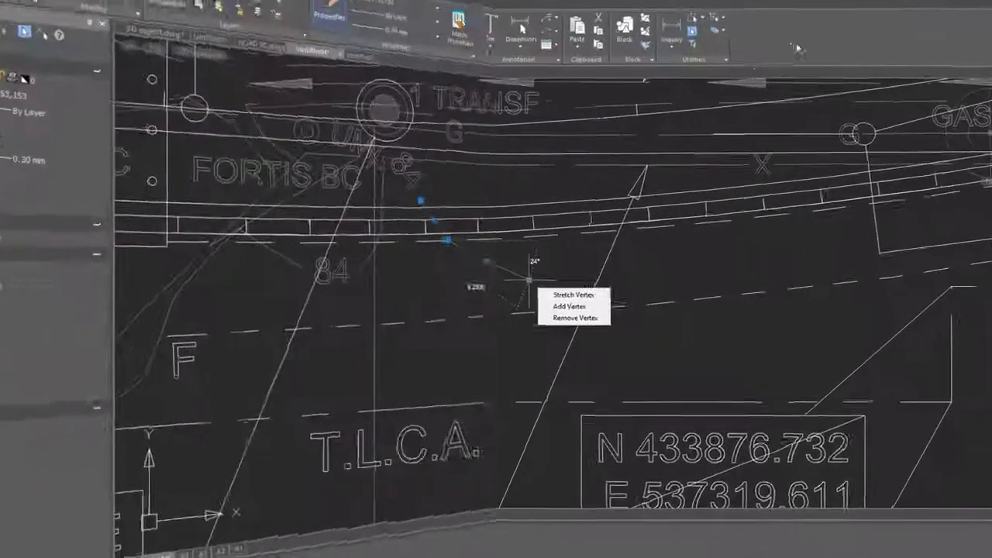
left_click(514, 284)
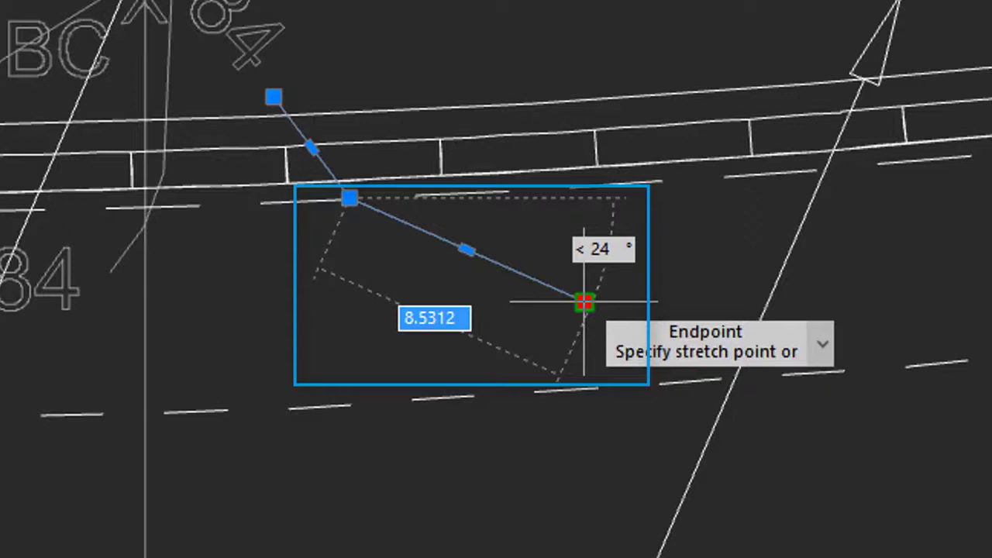
Stretch the polyline's middle segment up to a new raised position
key("Down")
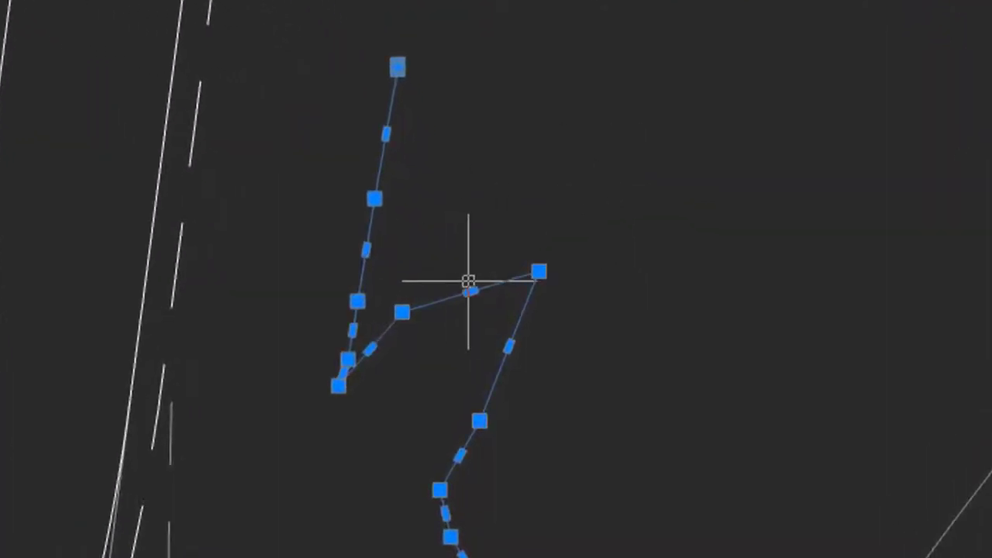
mouse_move(470, 292)
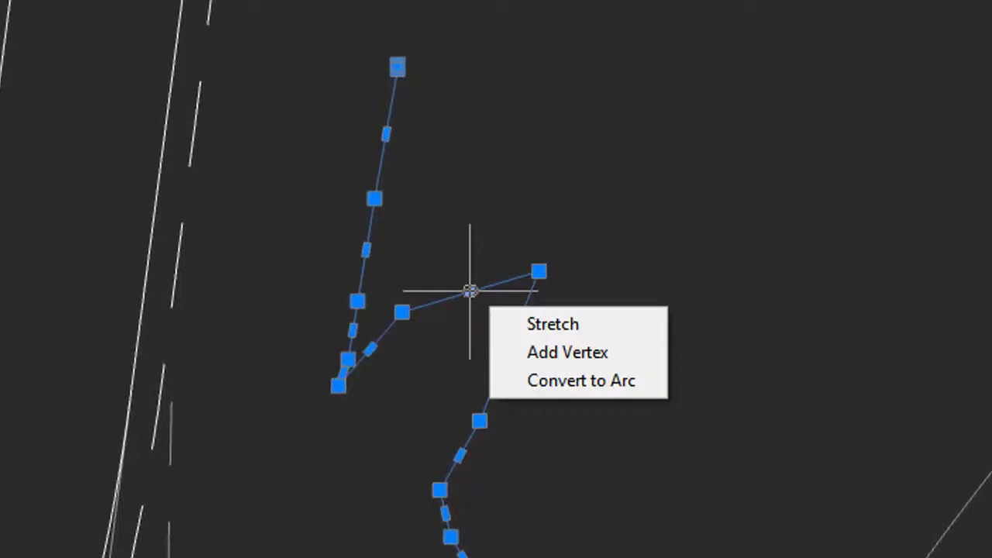
left_click(604, 327)
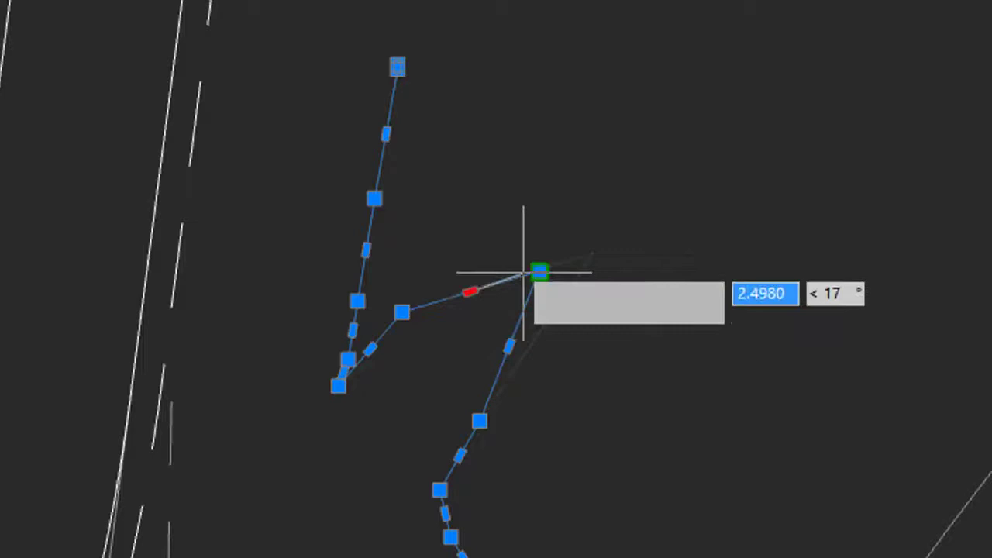
left_click(490, 211)
Add a new vertex to the segment, then convert it to an arc through a picked midpoint
mouse_move(491, 212)
left_click(560, 276)
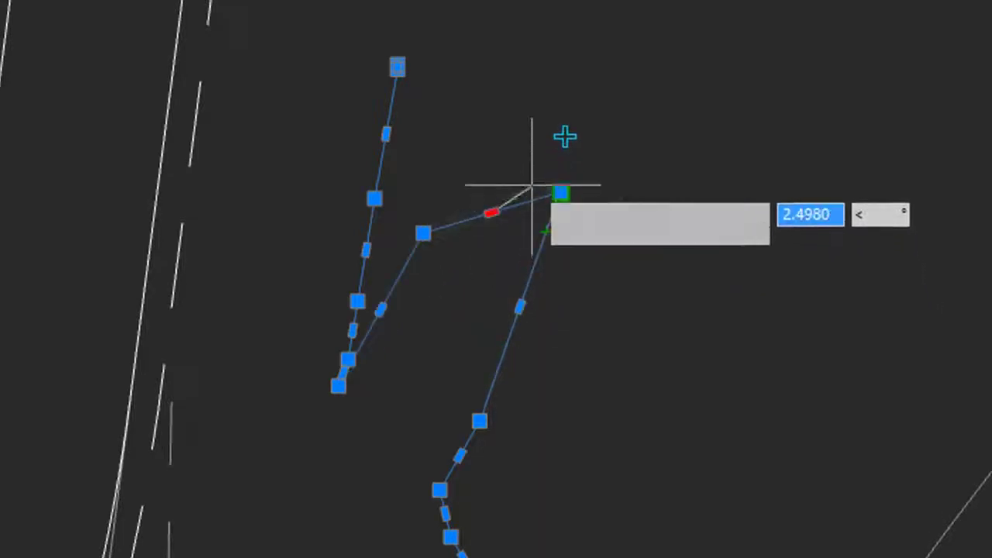
left_click(530, 141)
mouse_move(477, 187)
left_click(579, 287)
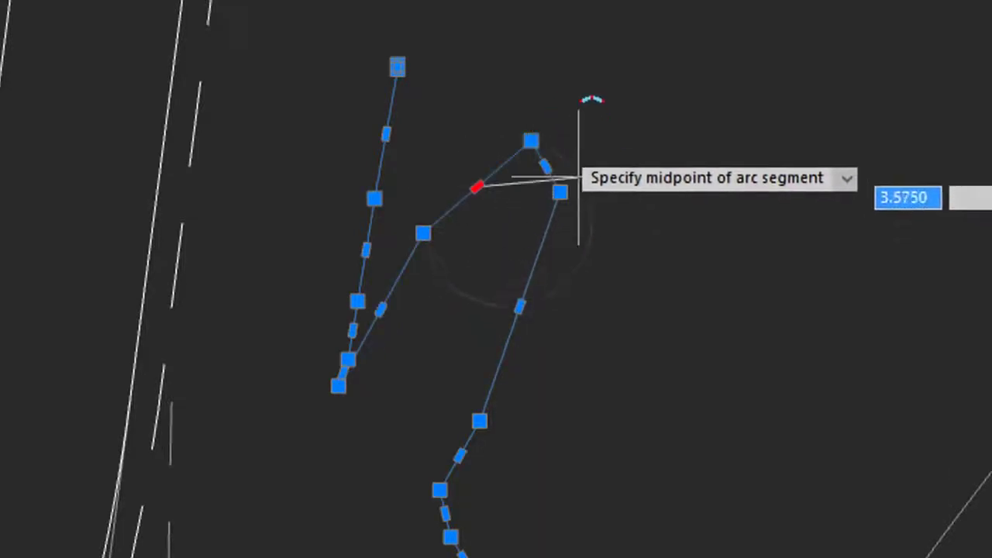
left_click(502, 105)
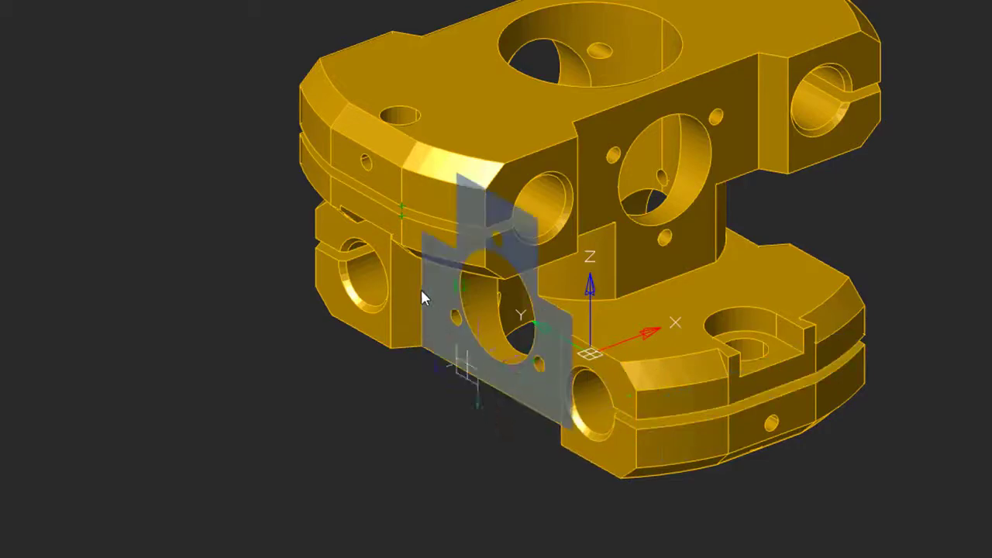
Draw one circle centred on the part's front face and a second sized on its back face
left_click(381, 175)
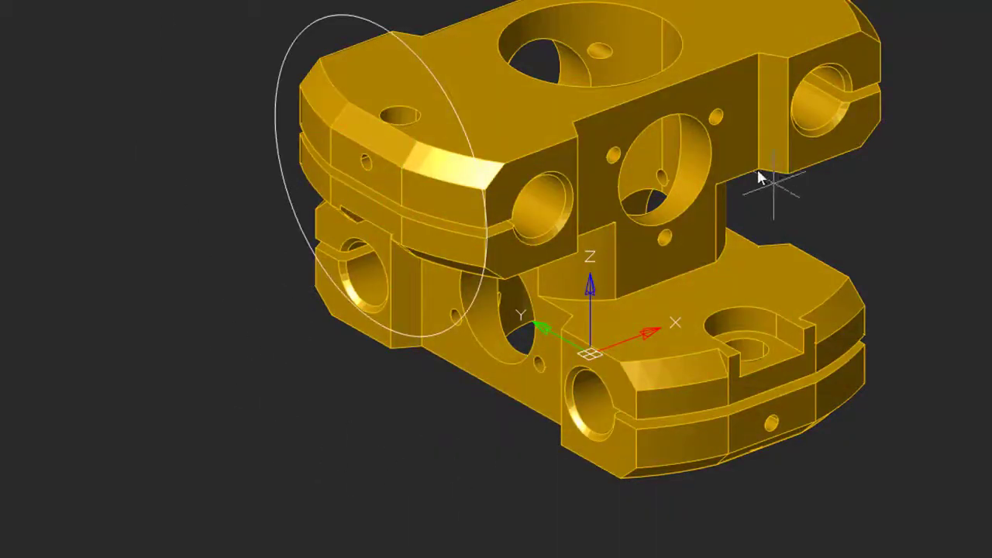
left_click(745, 147)
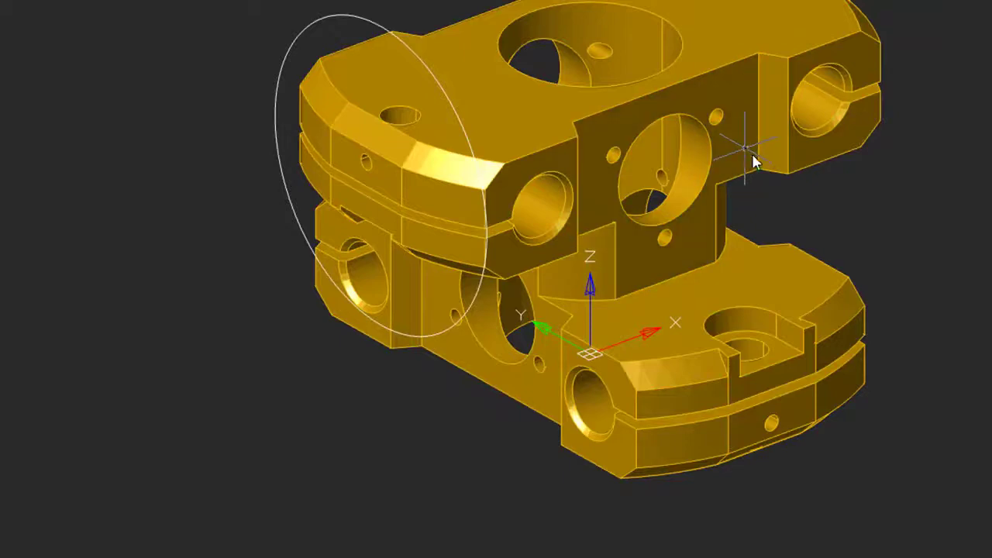
left_click(794, 185)
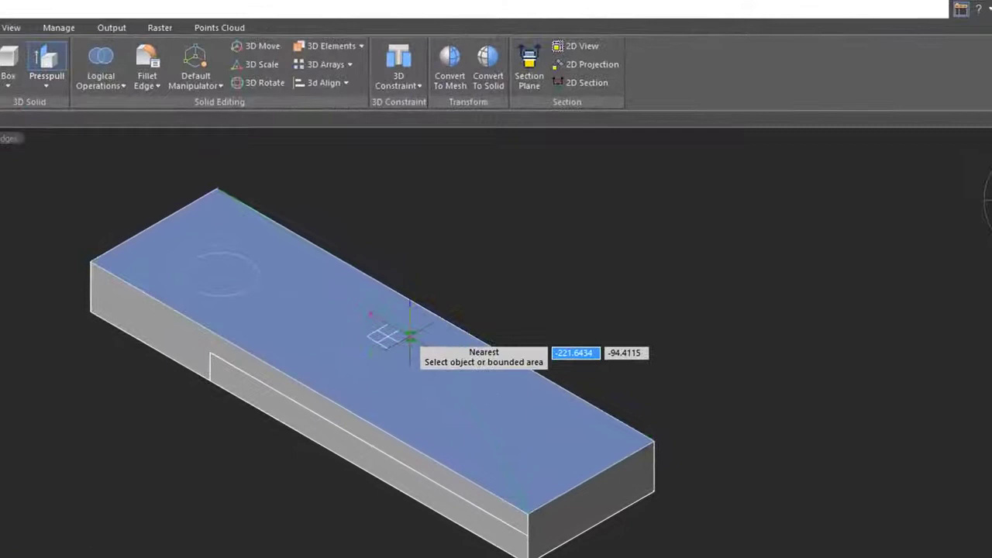
Presspull the arc into a curved fin, the circle into a cylinder, and extend the slab's front face
left_click(409, 335)
left_click(414, 240)
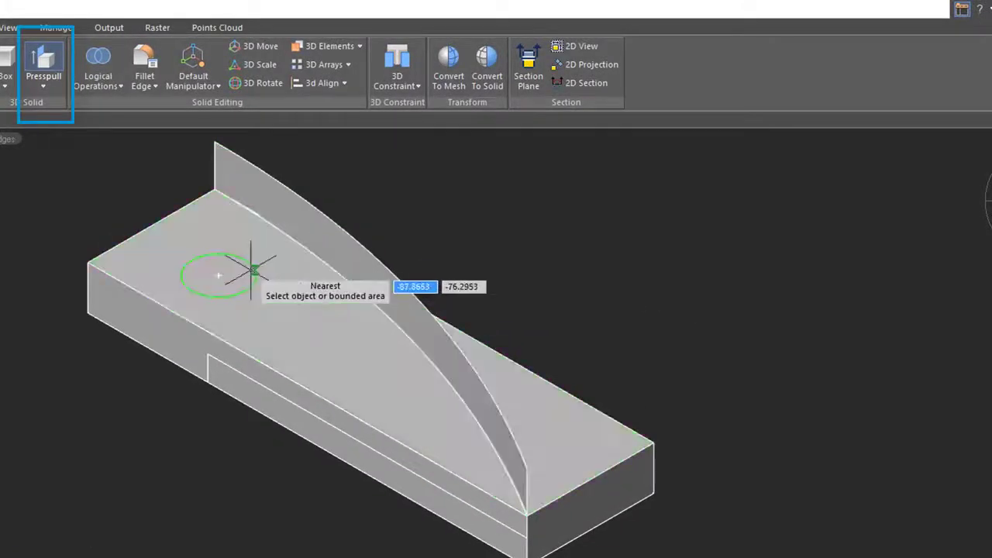
left_click(253, 270)
left_click(236, 233)
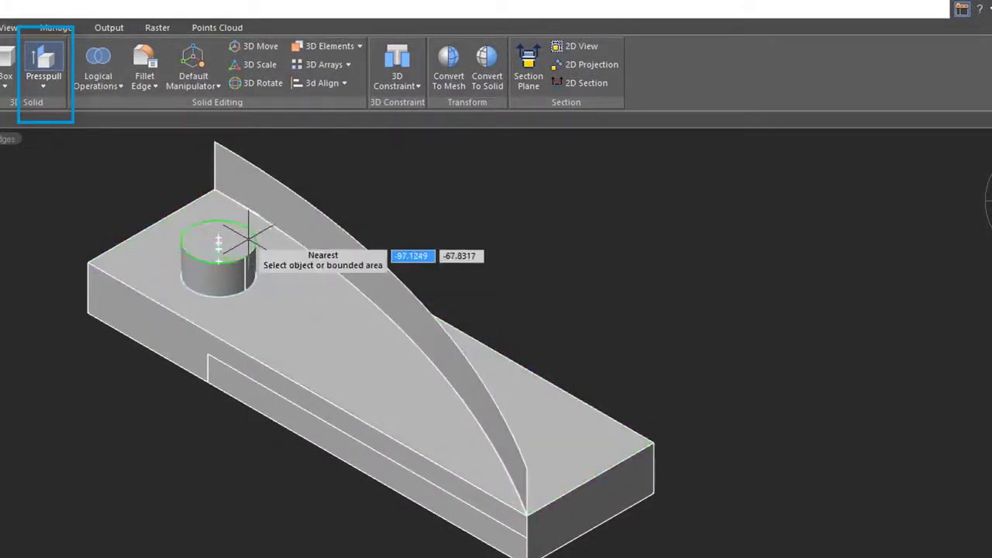
left_click(326, 421)
left_click(587, 352)
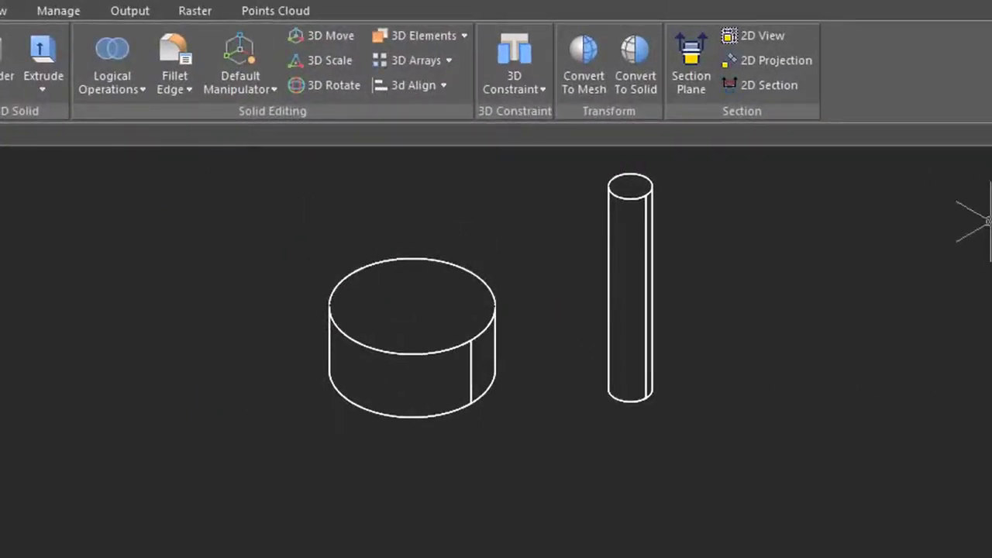
Insert-constrain the wide cylinder's top onto the thin rod's top with Opposed orientation
left_click(545, 91)
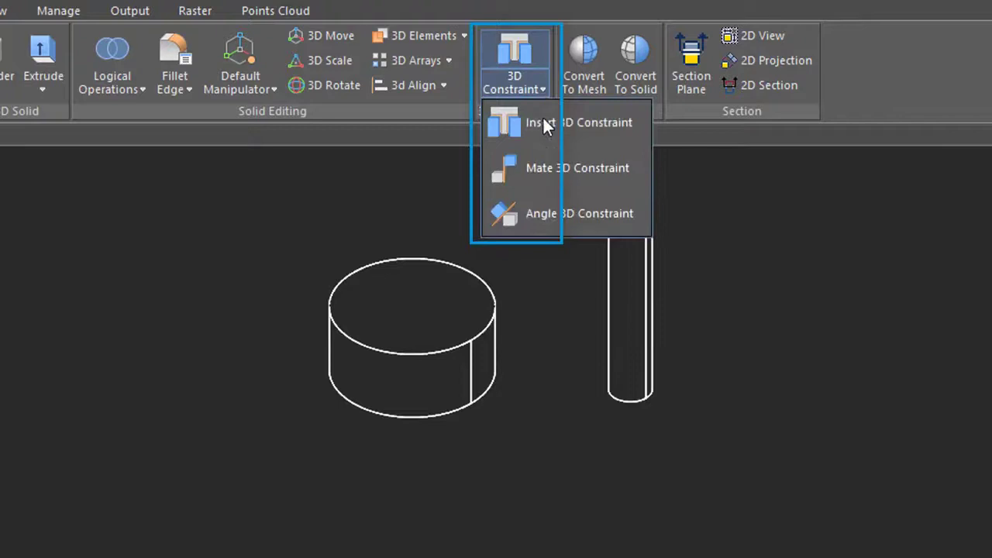
left_click(543, 122)
left_click(411, 252)
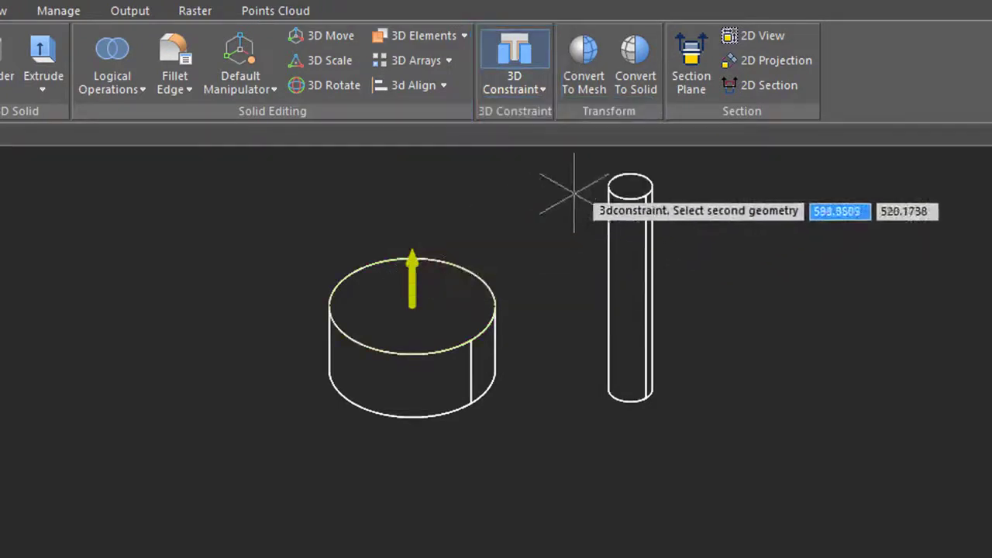
left_click(628, 174)
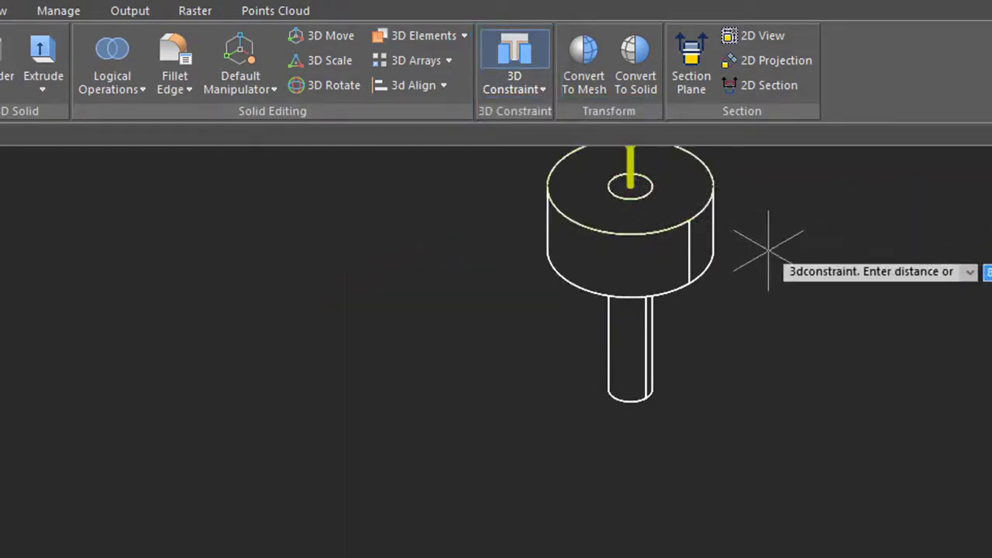
middle_click_drag(766, 302, 763, 353)
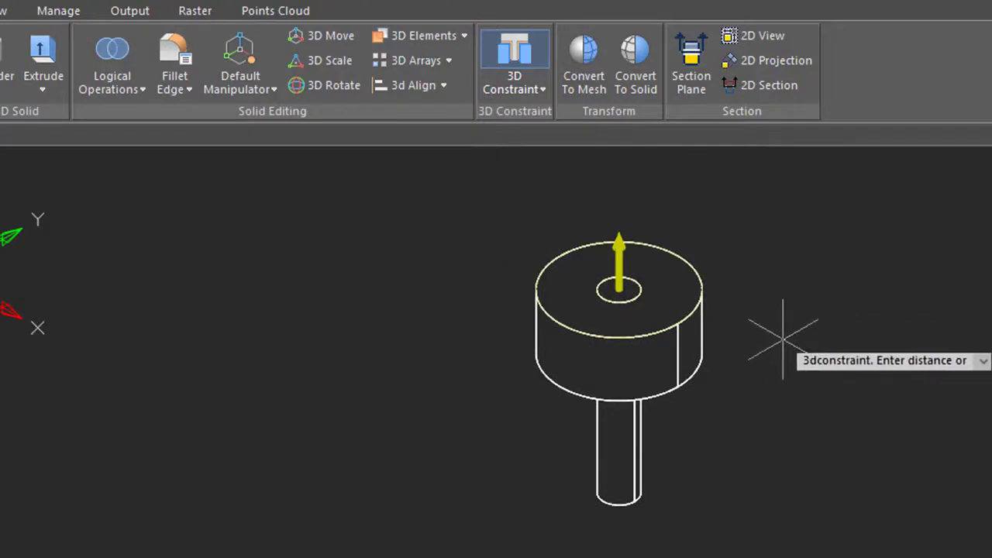
key("Down")
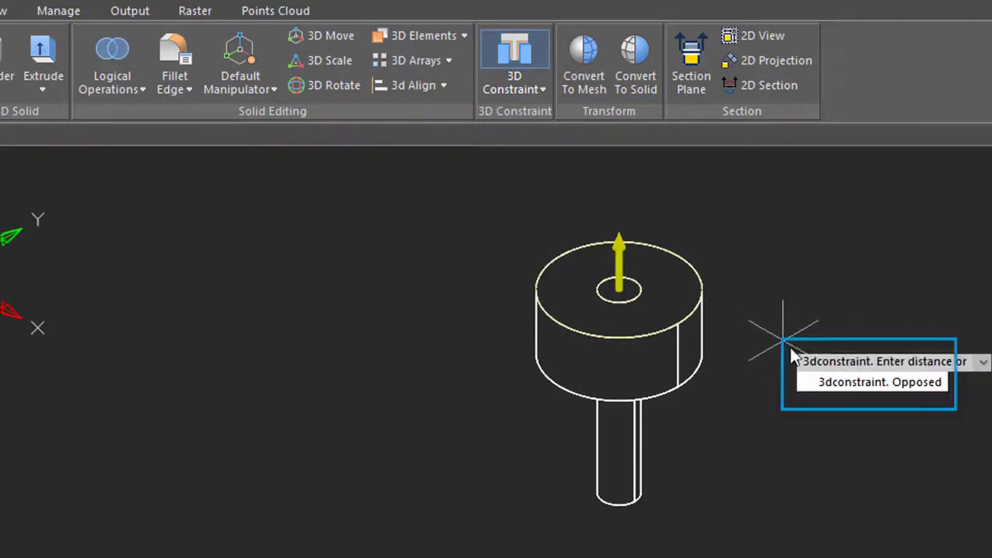
left_click(831, 382)
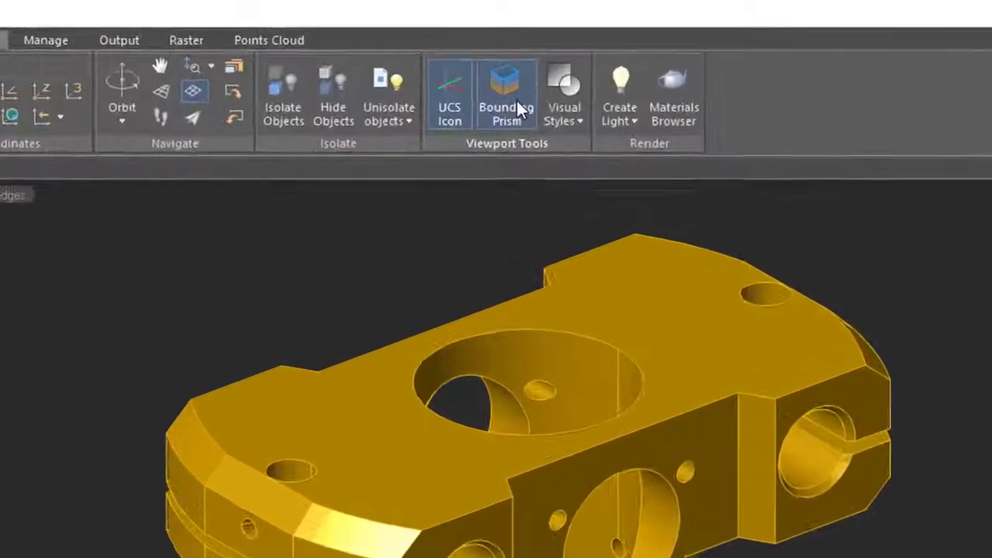
Clip the gold part with a new rectangular bounding prism defined by two corners
left_click(504, 81)
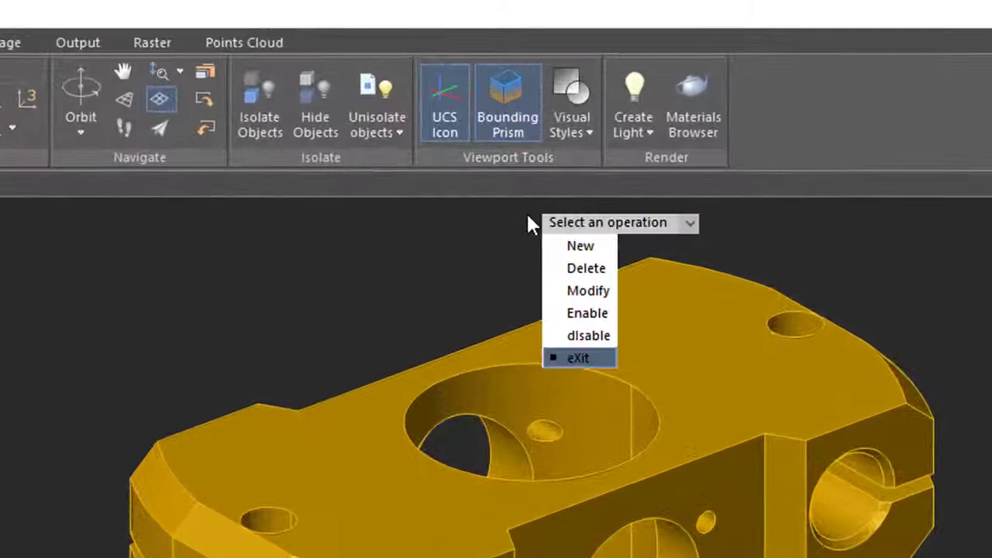
left_click(552, 170)
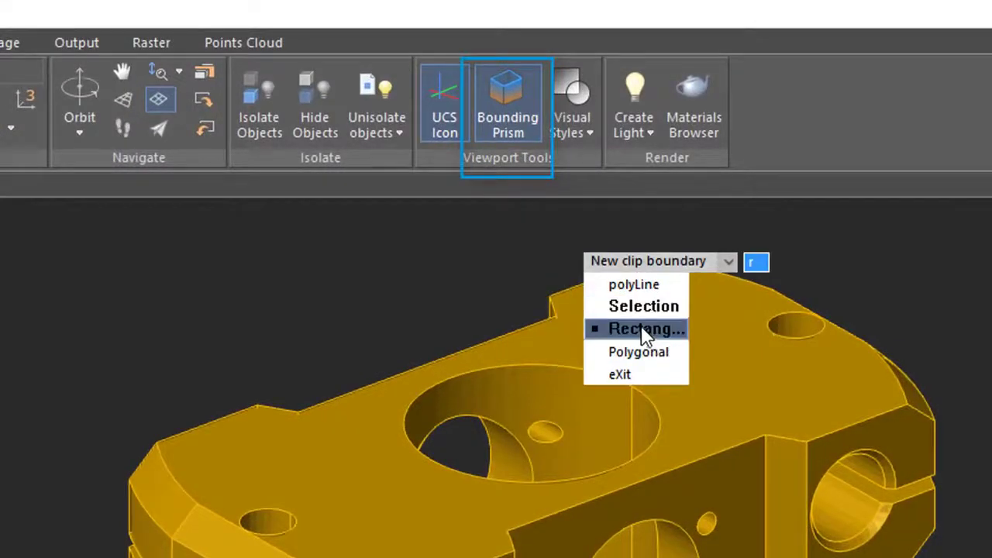
left_click(644, 329)
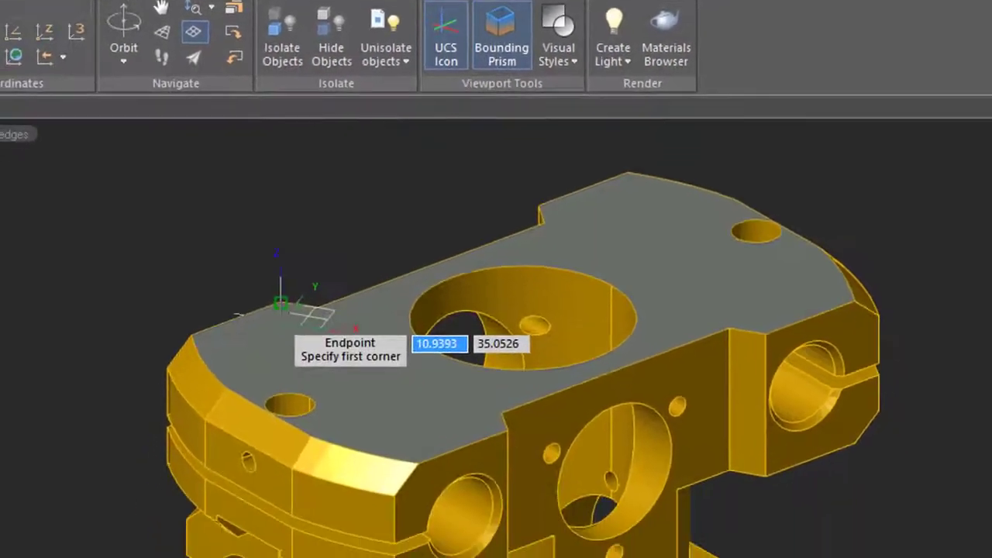
left_click(278, 306)
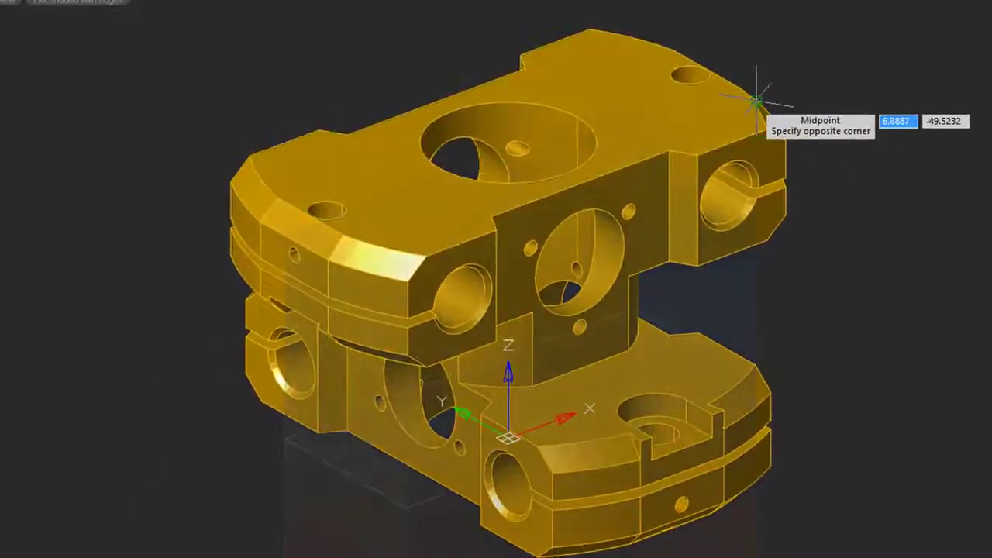
left_click(756, 100)
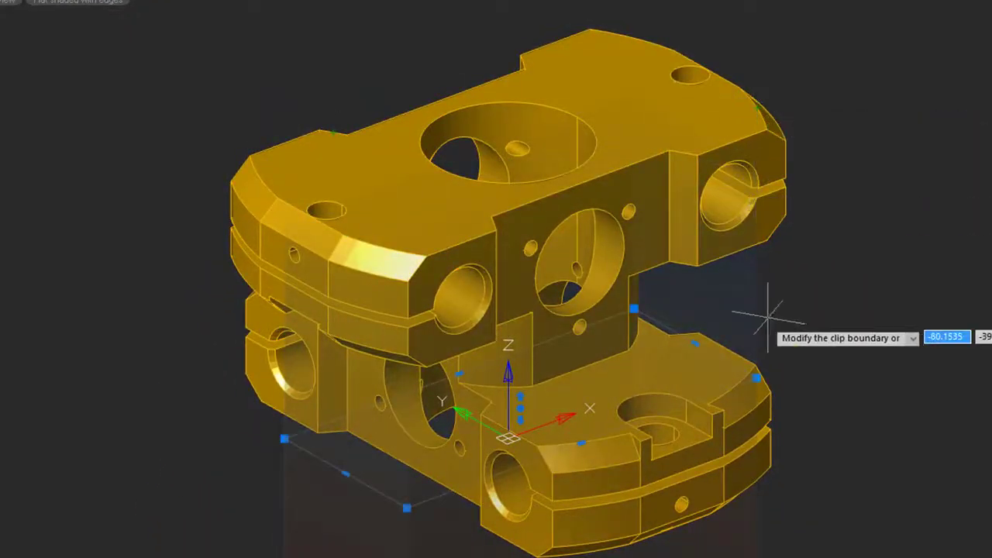
key("Return")
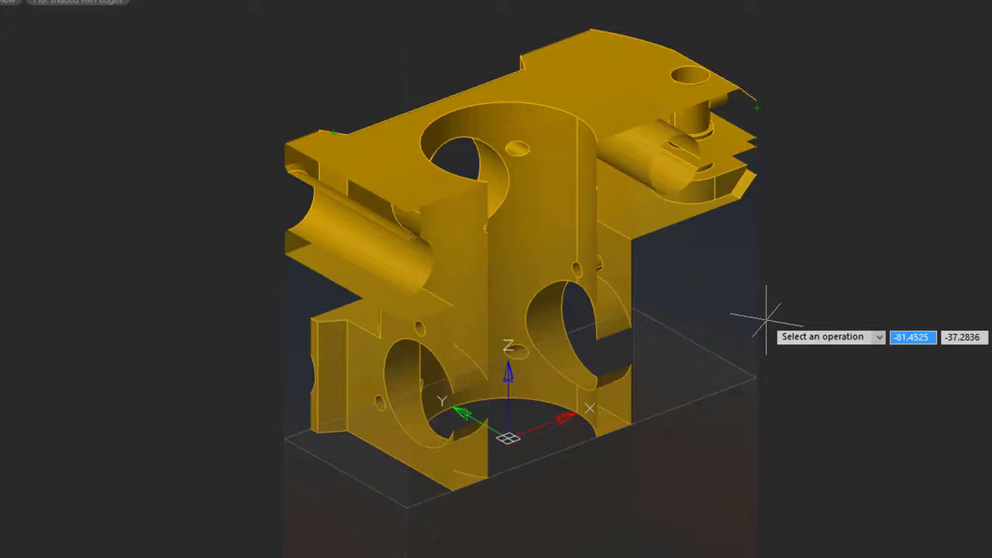
Move a corner of the clip box to a new spot to reshape the clip
key("Return")
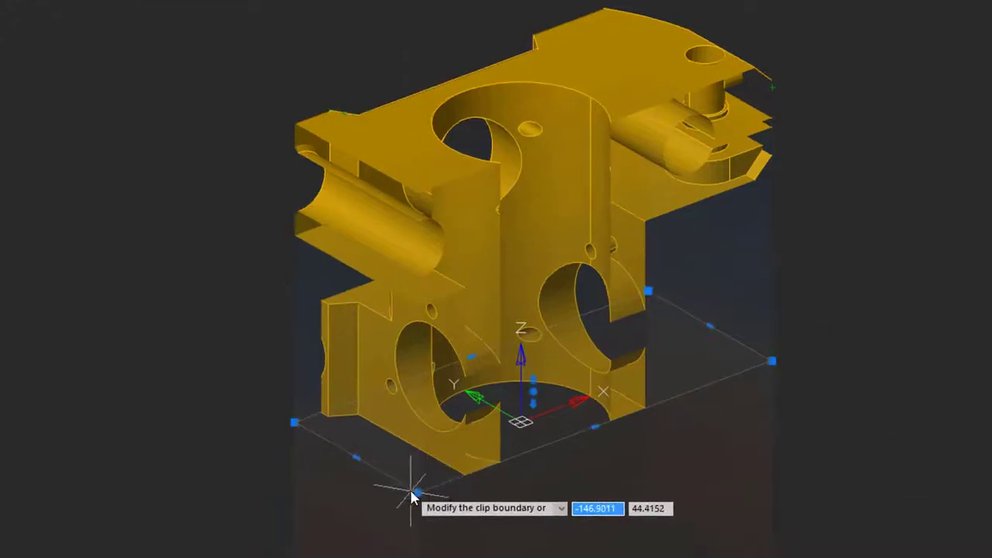
left_click(419, 496)
left_click(410, 461)
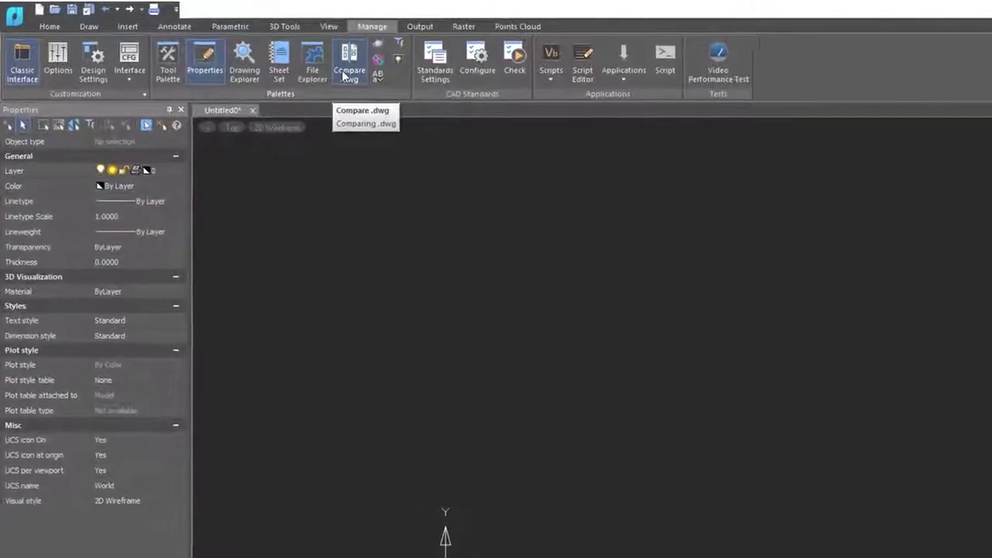
Set nCAD Shaft.dwg as the first drawing in the Drawing Compare settings
left_click(355, 75)
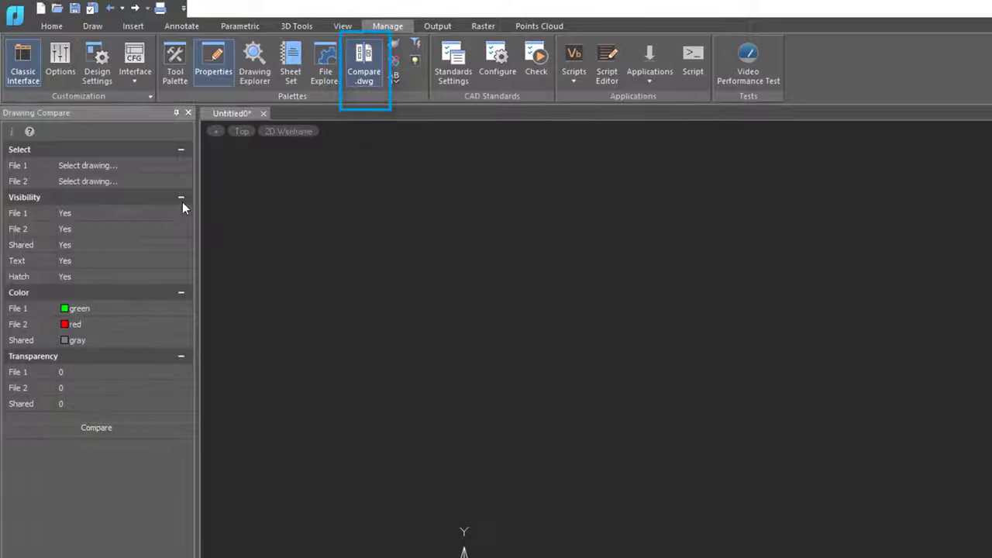
left_click(187, 163)
left_click(186, 160)
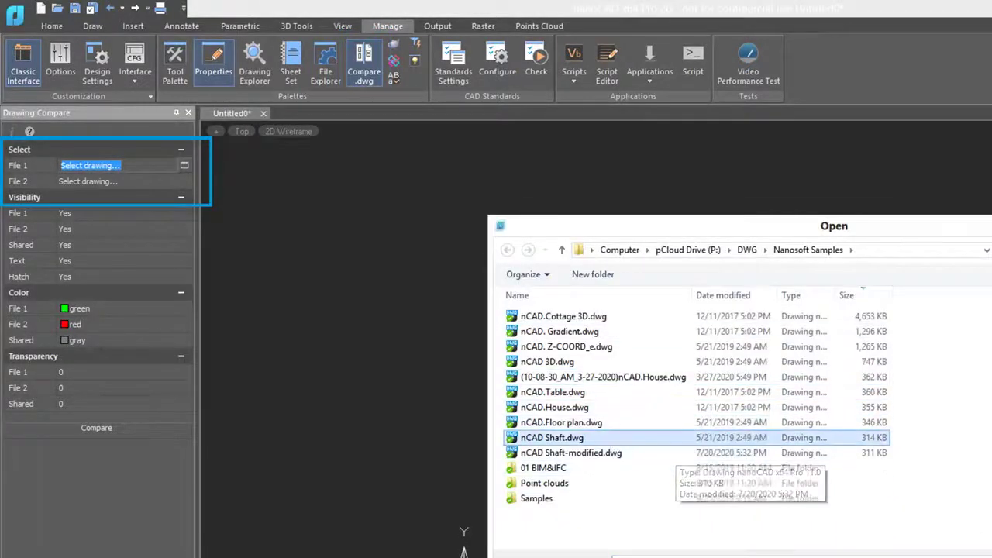
left_click(589, 438)
key("Return")
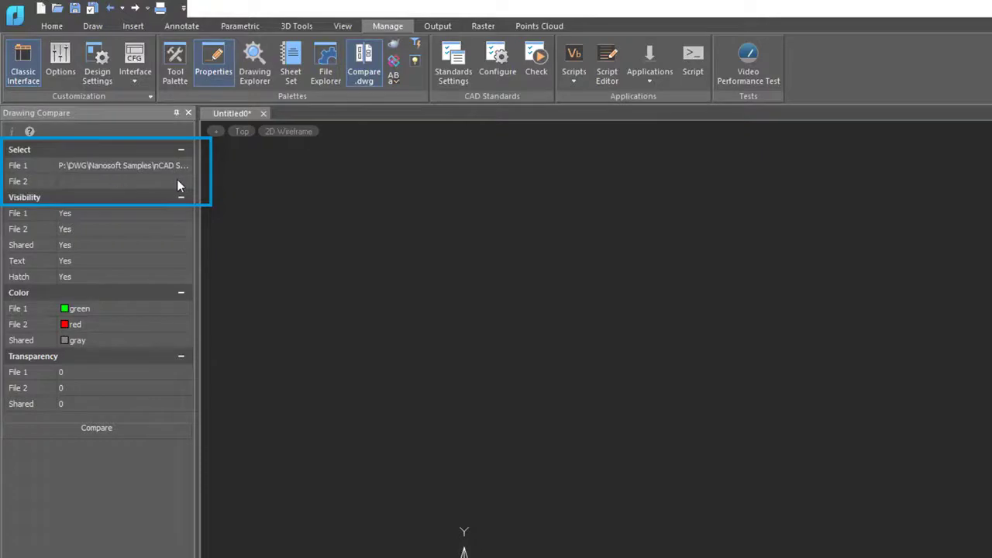
Set nCAD Shaft-modified.dwg as the second drawing and run the comparison
left_click(181, 182)
left_click(184, 182)
left_click(616, 453)
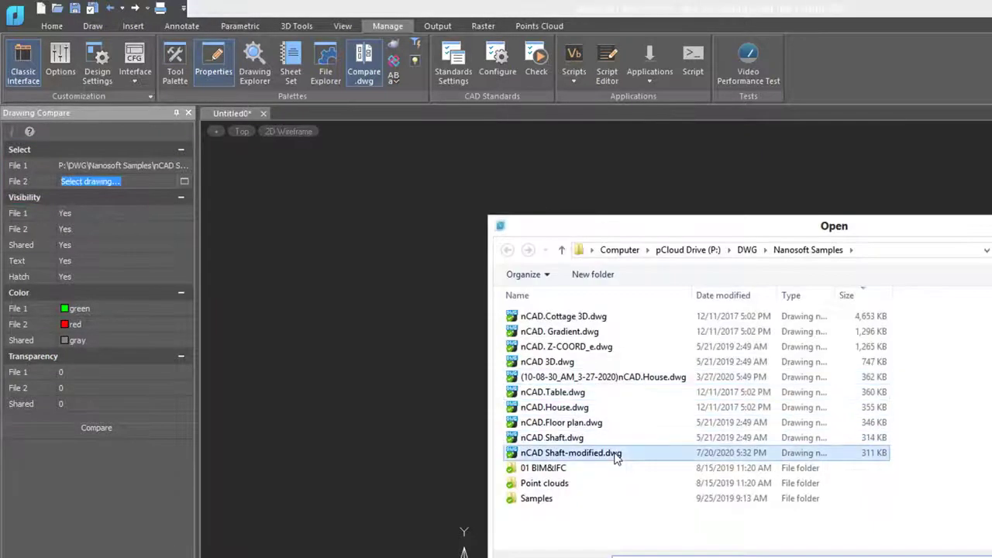
key("Return")
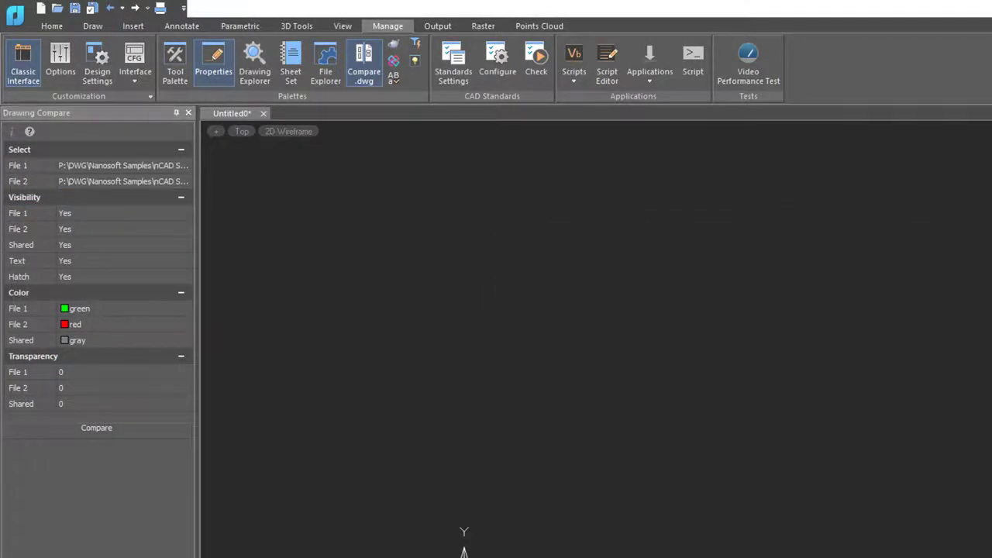
left_click(120, 428)
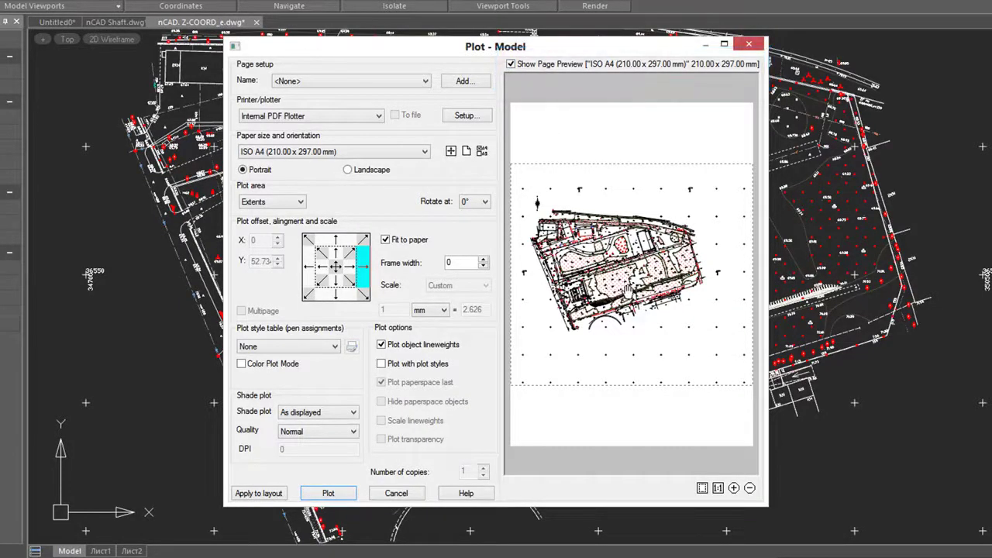
Review the Printer/plotter list and pick the HP LaserJet 1320 entry
left_click(379, 117)
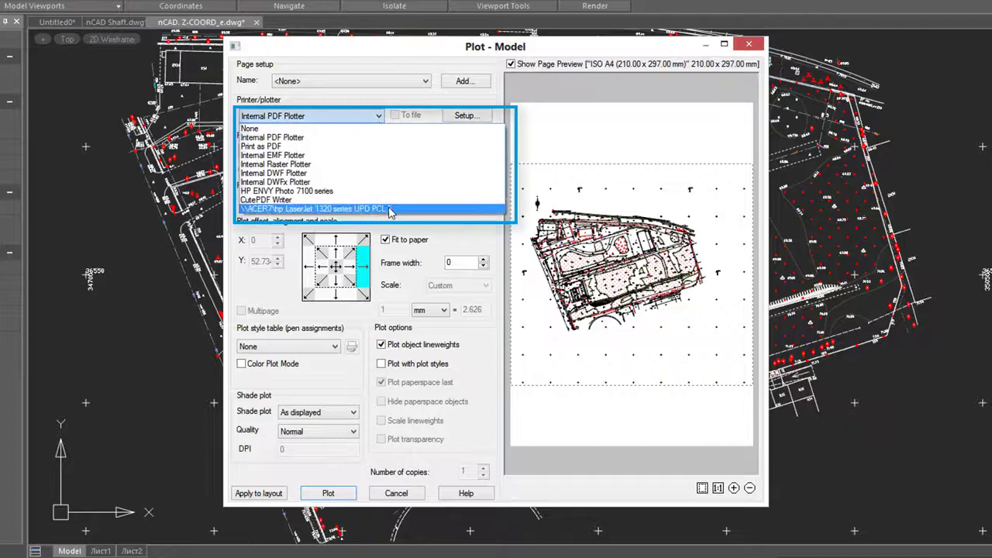
left_click(357, 198)
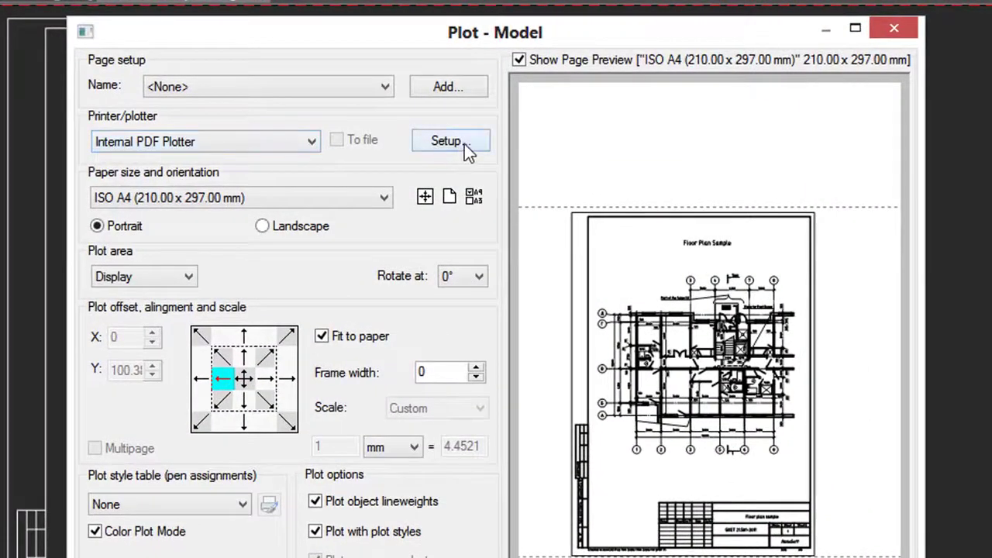
Enable SHX text annotations in the PDF plotter setup, then plot the floor plan
left_click(463, 143)
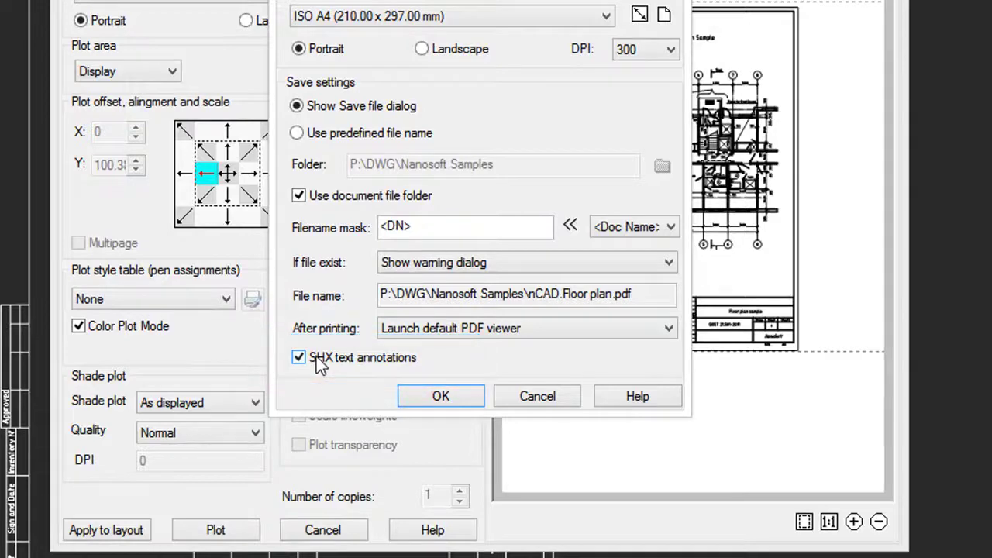
left_click(440, 398)
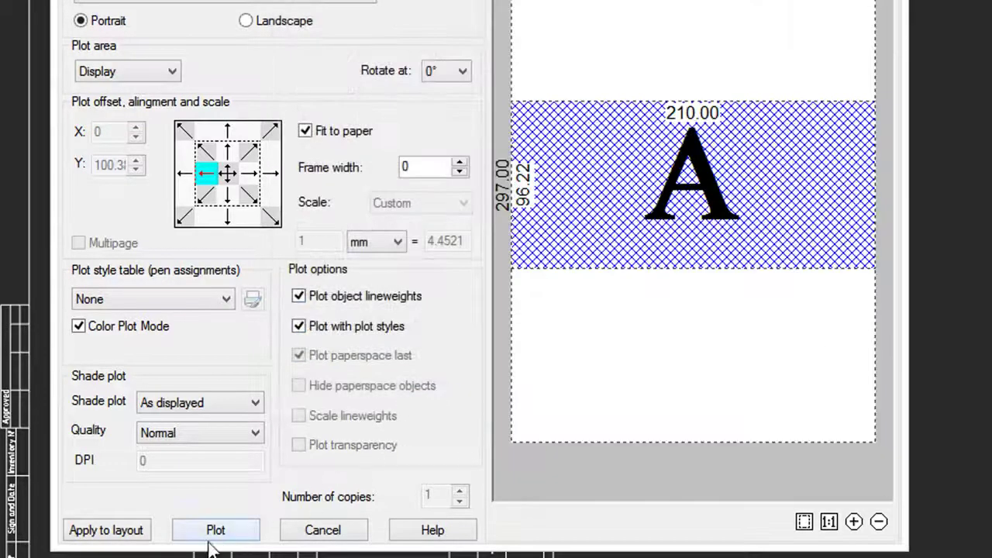
left_click(236, 532)
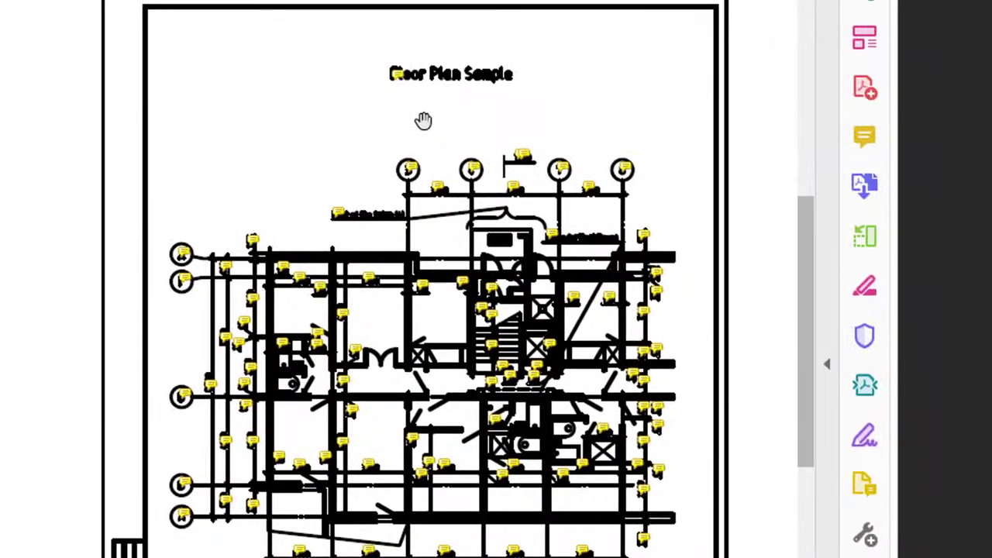
Open the Floor Plan Sample title's comment note and select its FloorPlanSample text
mouse_move(397, 84)
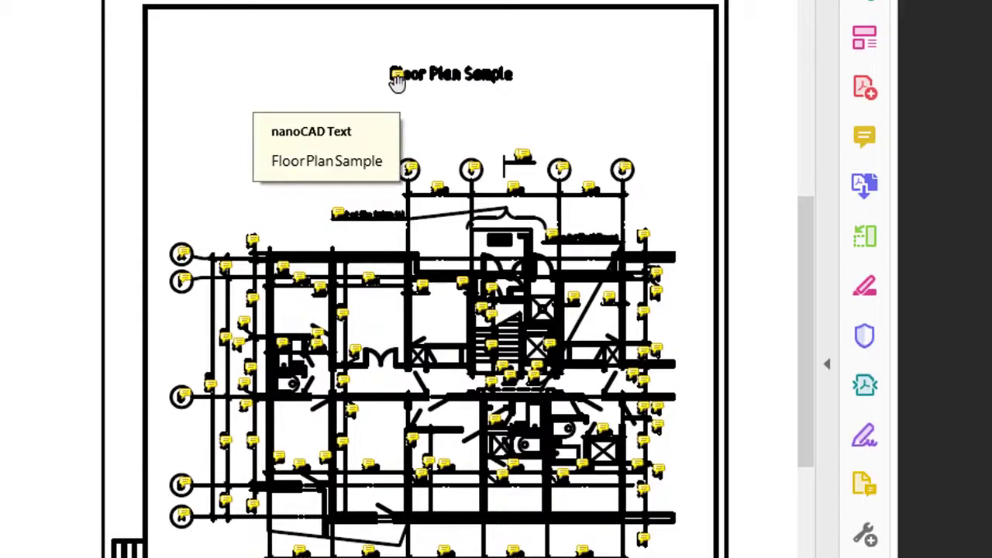
left_click(397, 82)
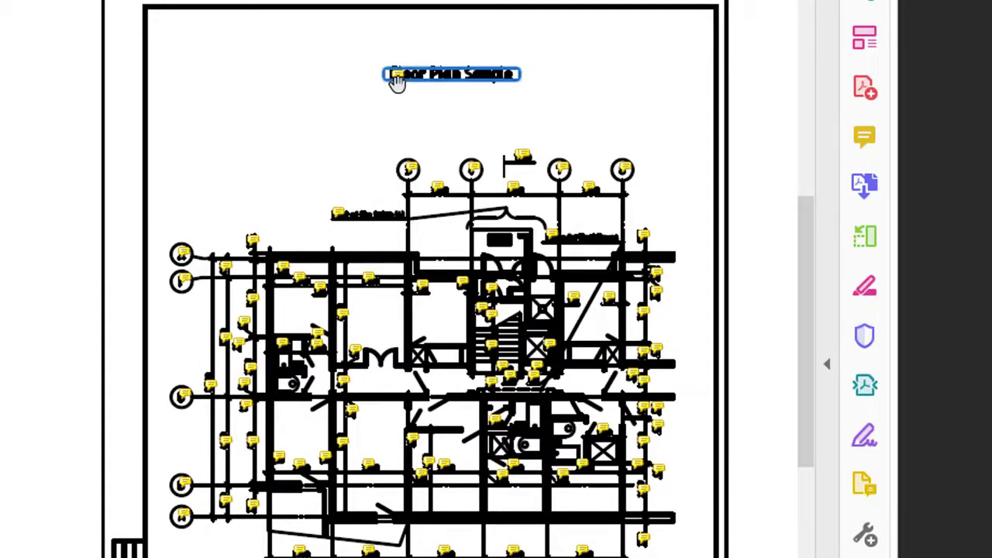
double_click(397, 81)
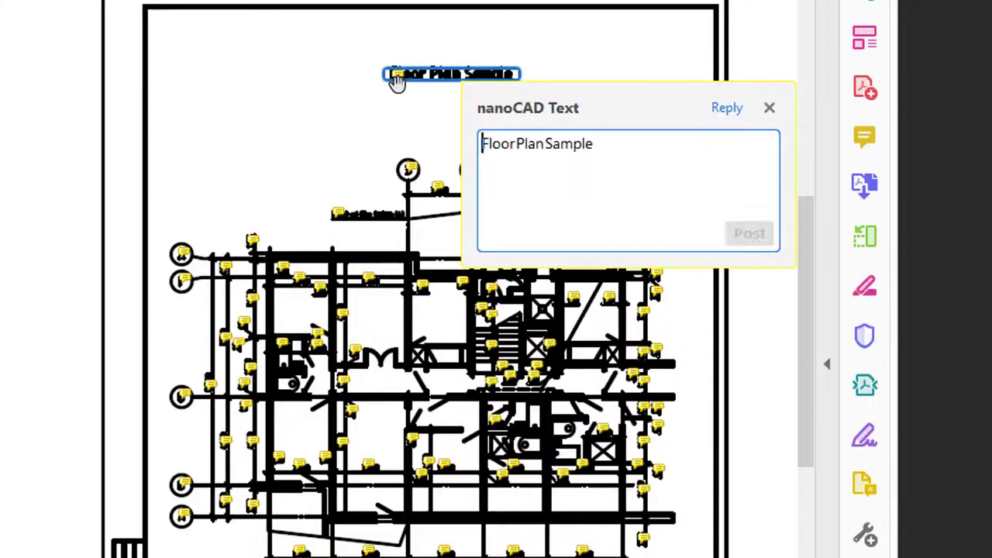
left_click_drag(597, 143, 465, 143)
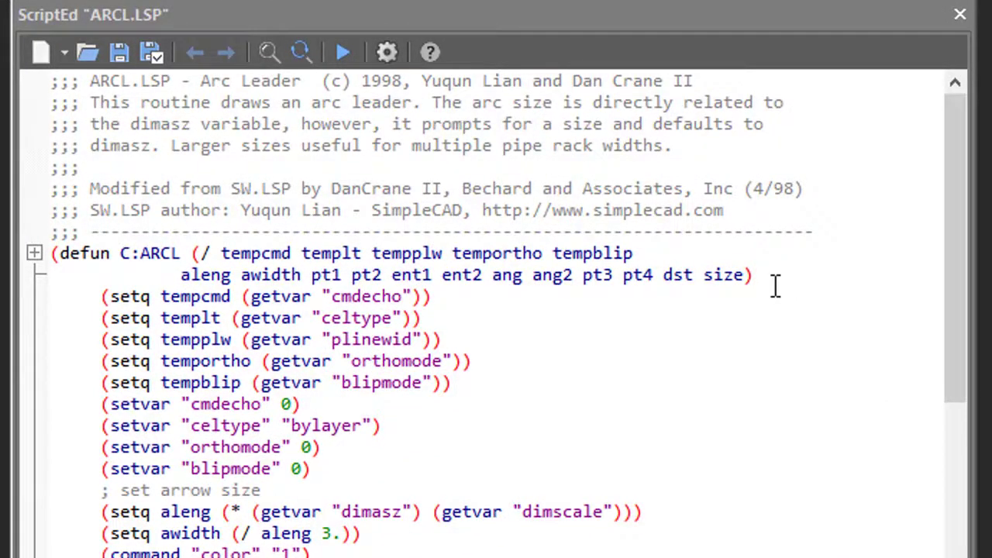
Check which script types ScriptEd's New dropdown offers for creation
left_click(63, 51)
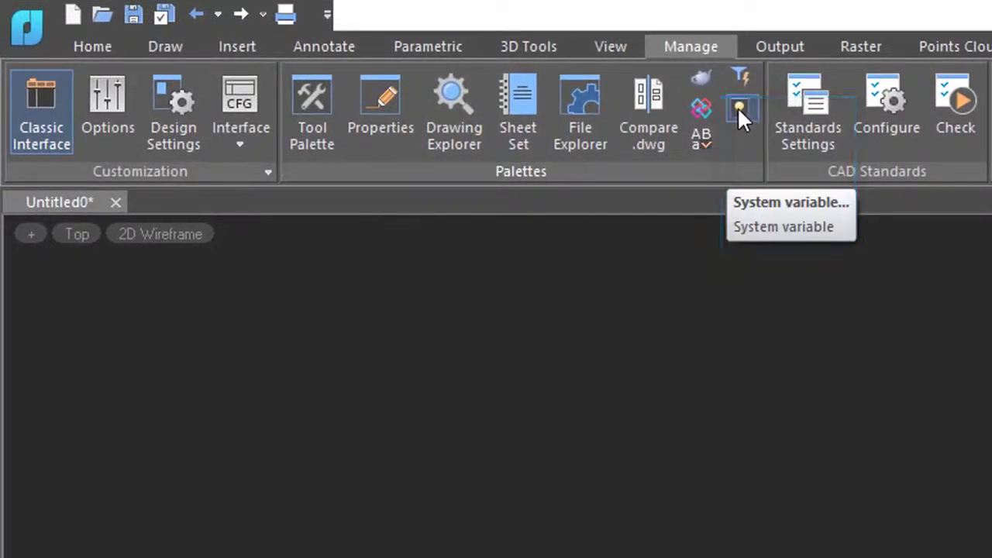
In the System Variable Monitor, locate DIMSCALE and change its value from 10.0 to 100
left_click(738, 107)
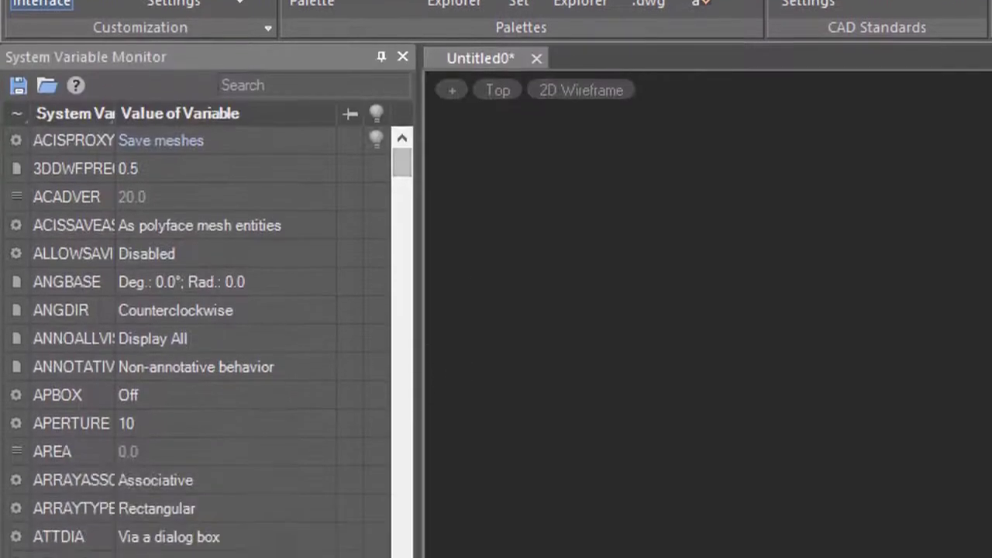
mouse_move(292, 408)
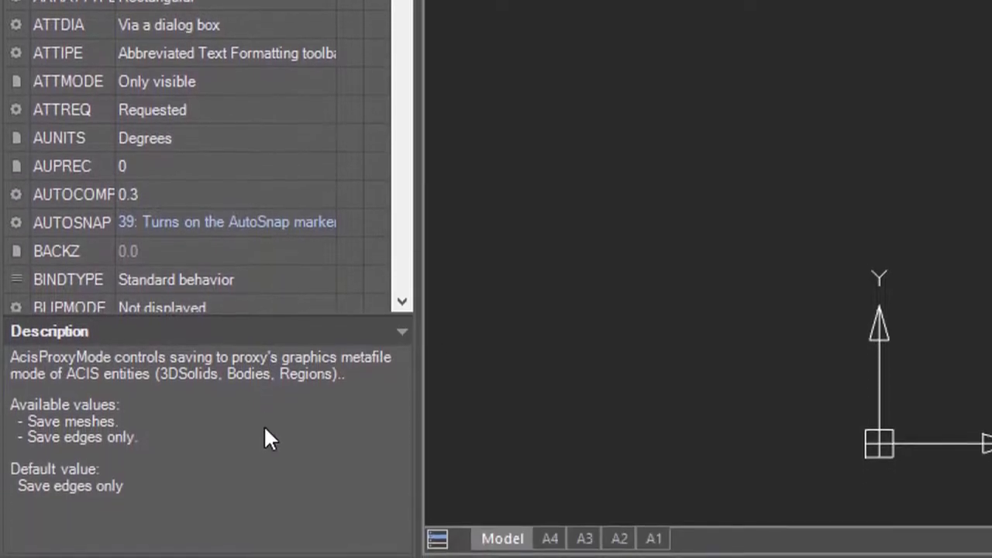
scroll(304, 126, "down", 20)
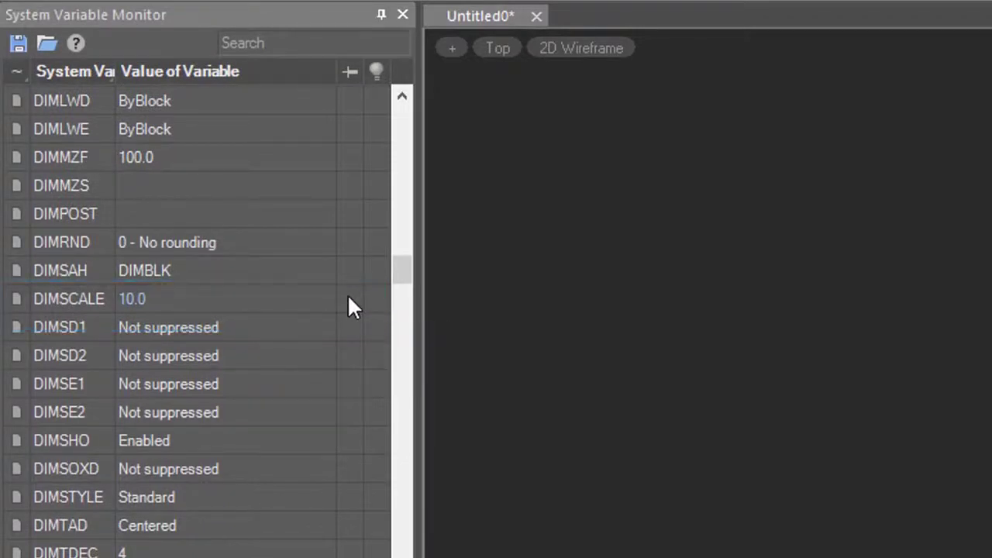
scroll(349, 300, "up", 1)
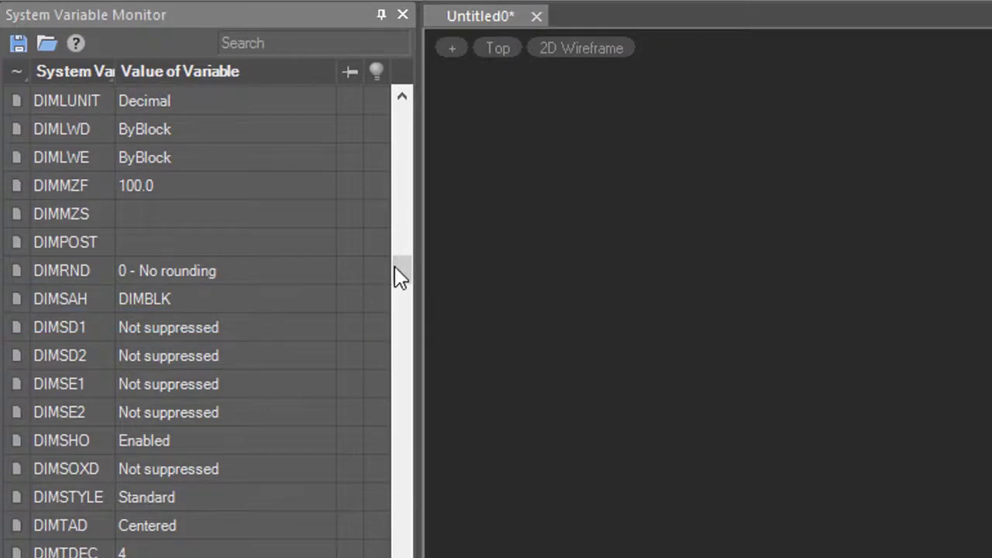
left_click_drag(400, 276, 405, 96)
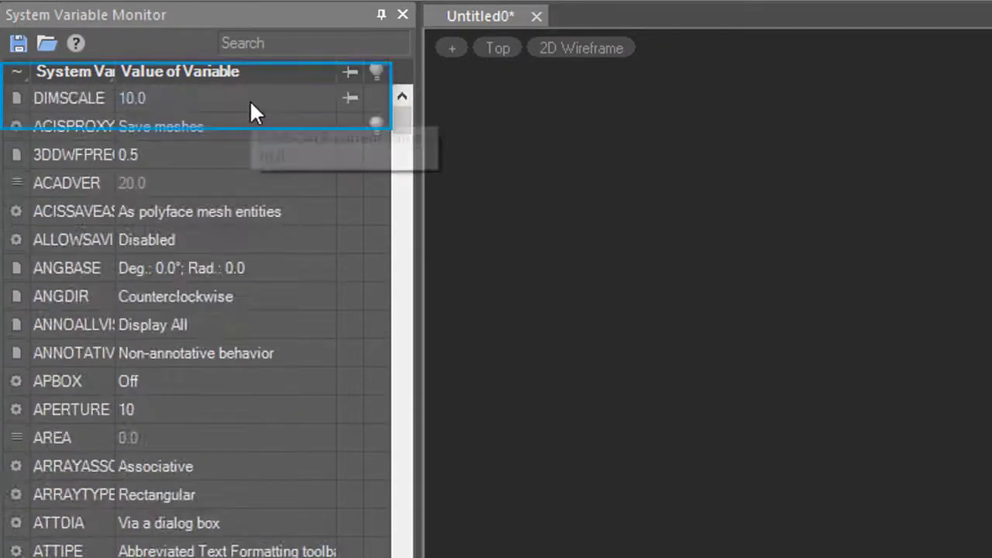
double_click(211, 87)
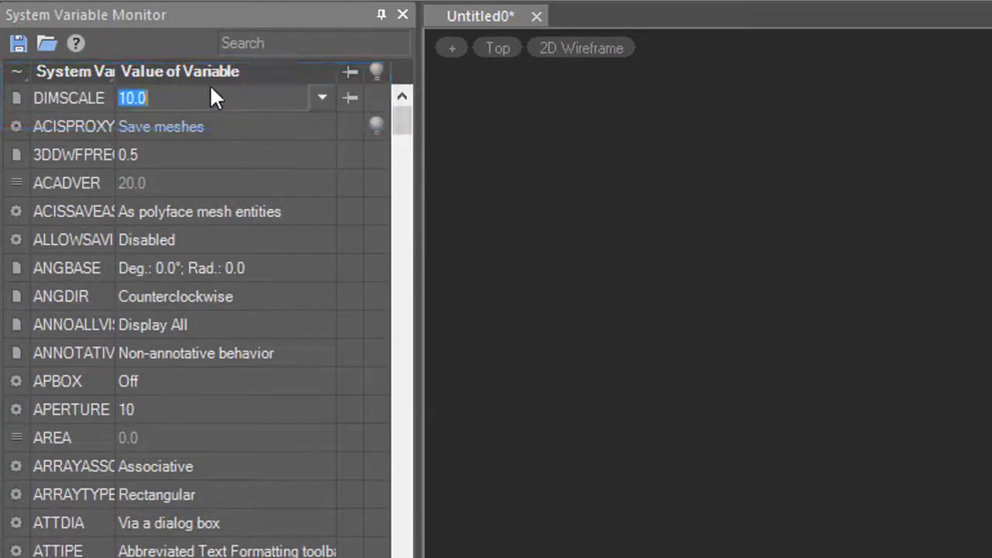
type("100")
key("Return")
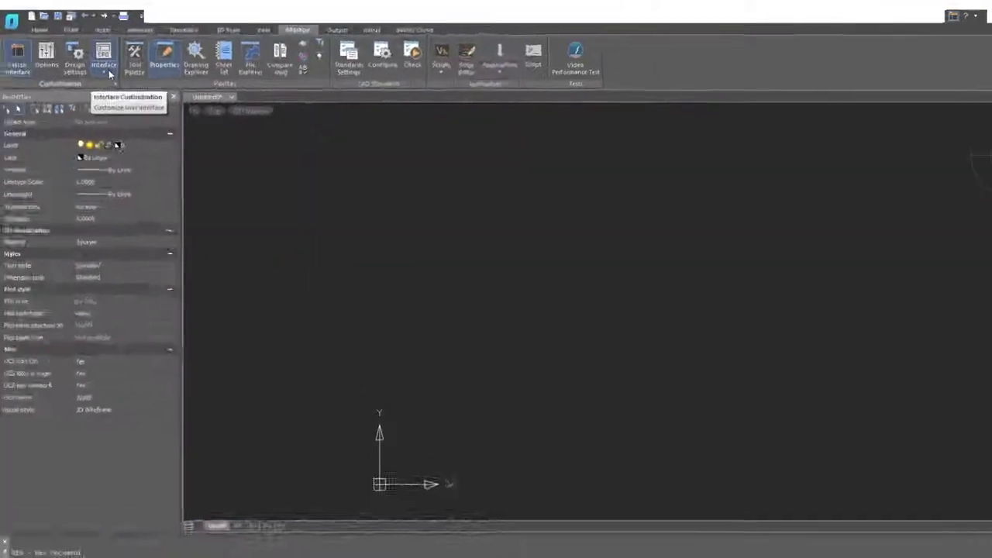
Open the Customize user interface dialog on its Accelerators tab
left_click(100, 65)
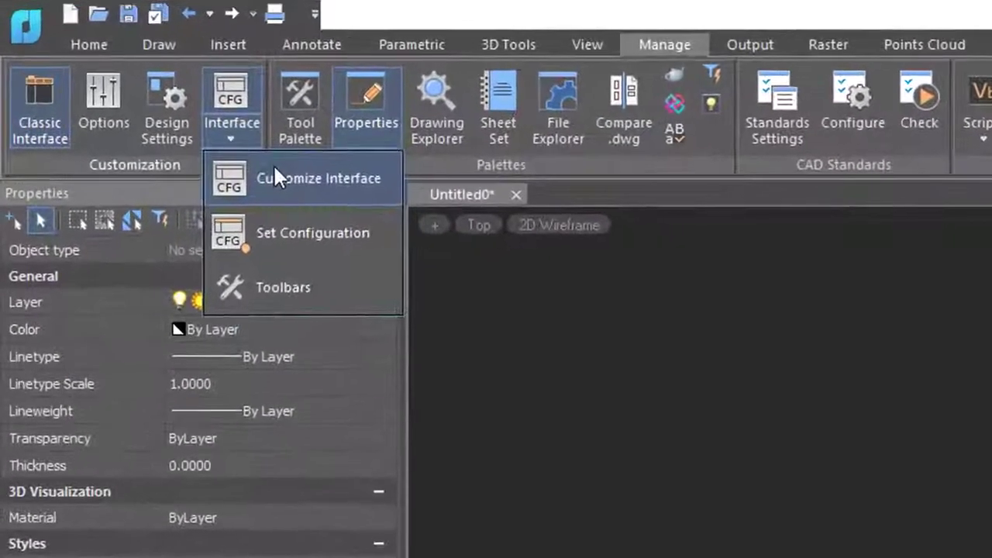
left_click(249, 155)
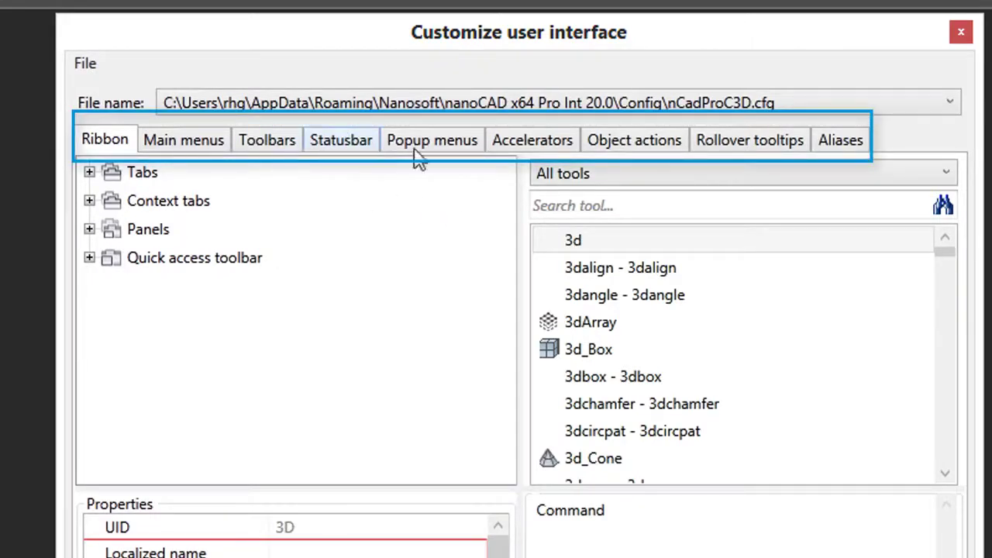
left_click(540, 143)
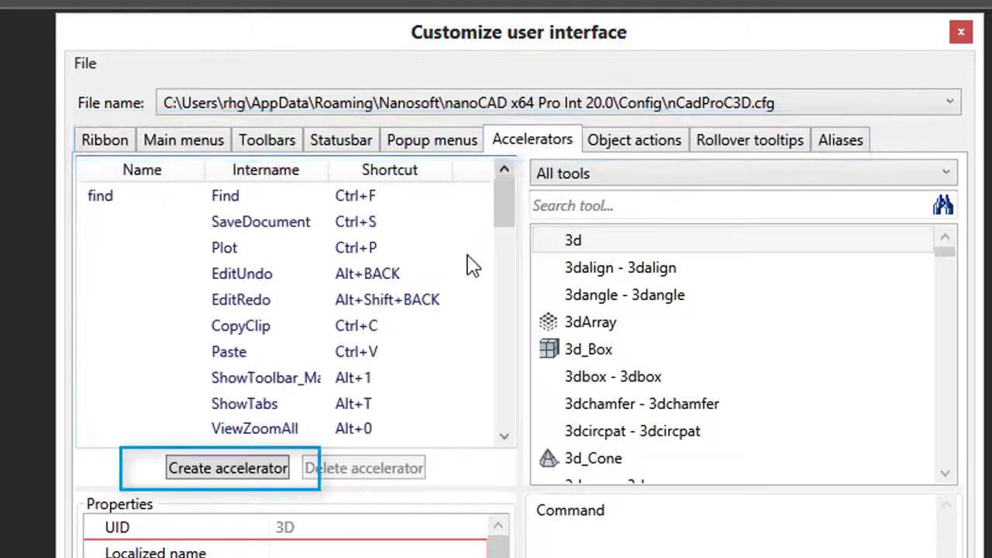
Create an accelerator with Internname Zoom and shortcut Ctrl+J, then confirm it
left_click(266, 471)
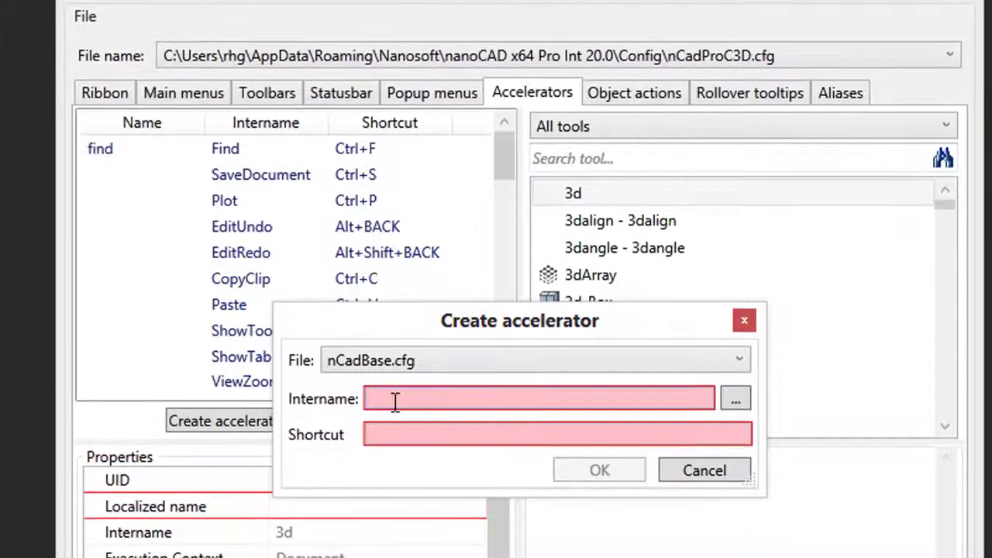
left_click(394, 419)
type("zoom")
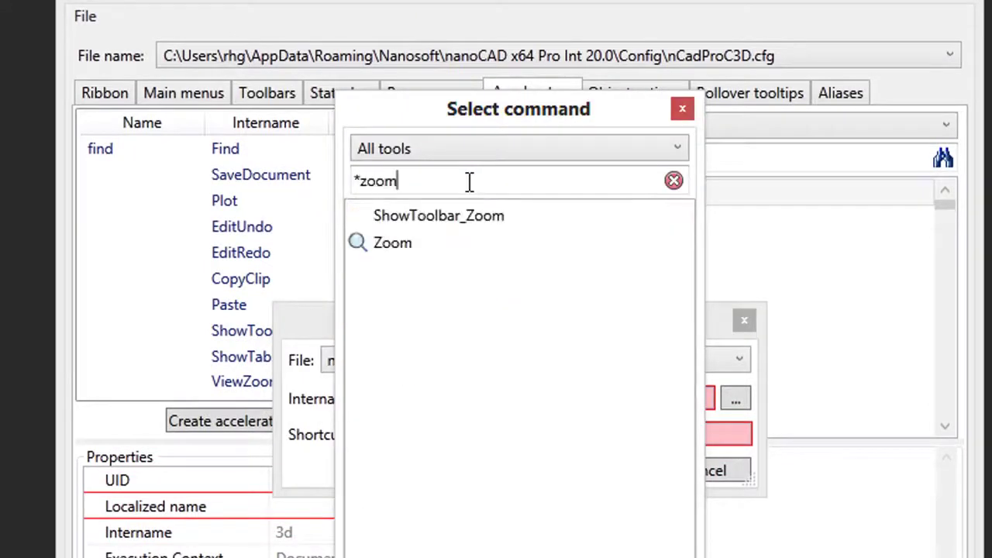
double_click(504, 242)
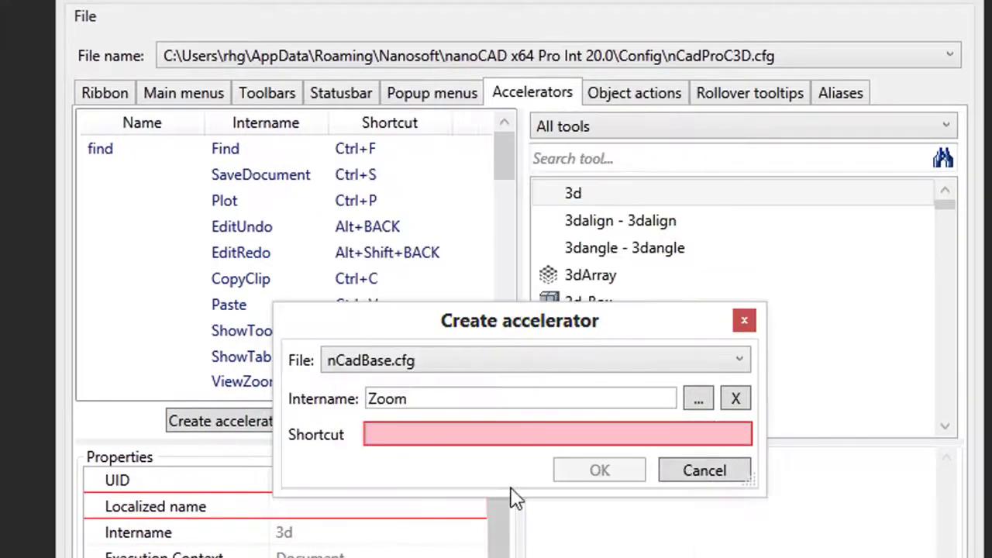
left_click(525, 432)
key("ctrl+j")
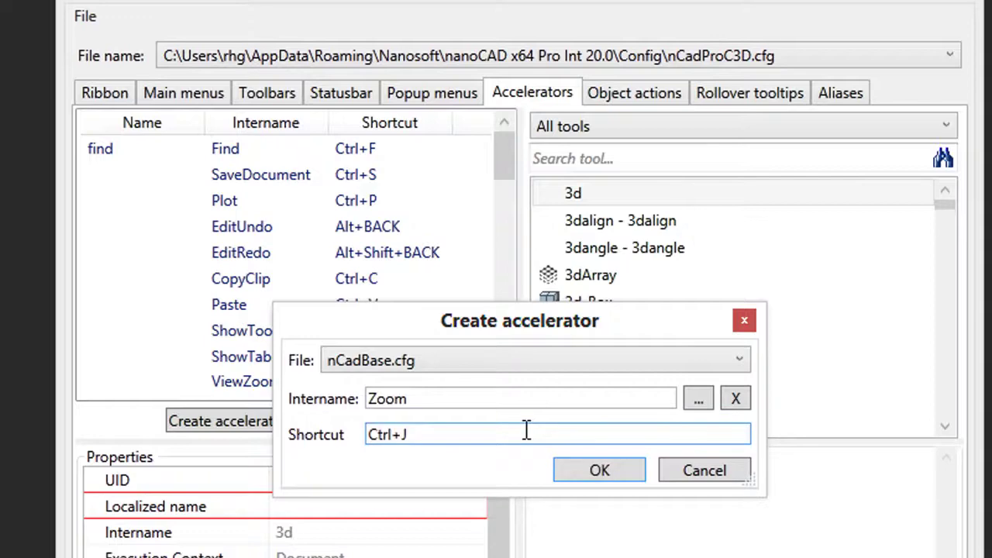
left_click(587, 470)
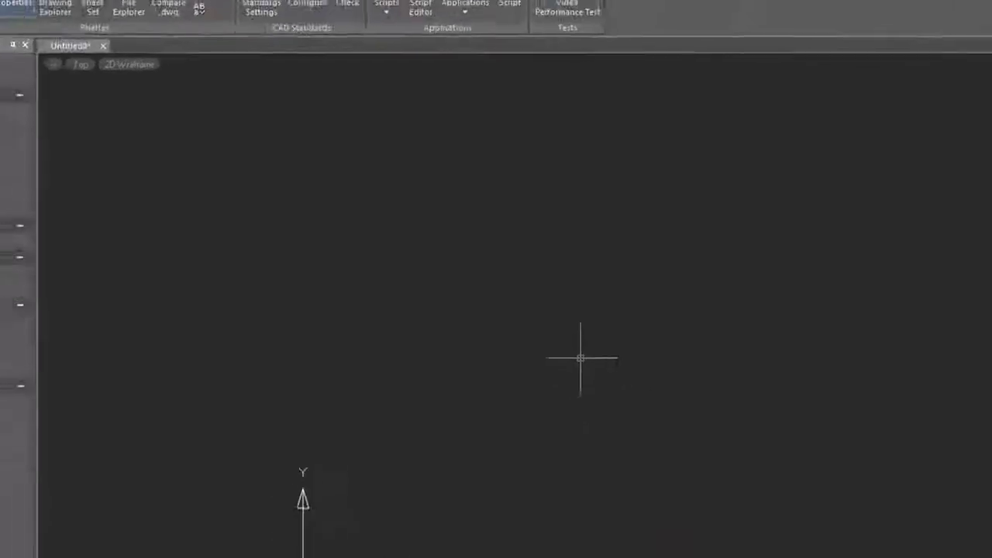